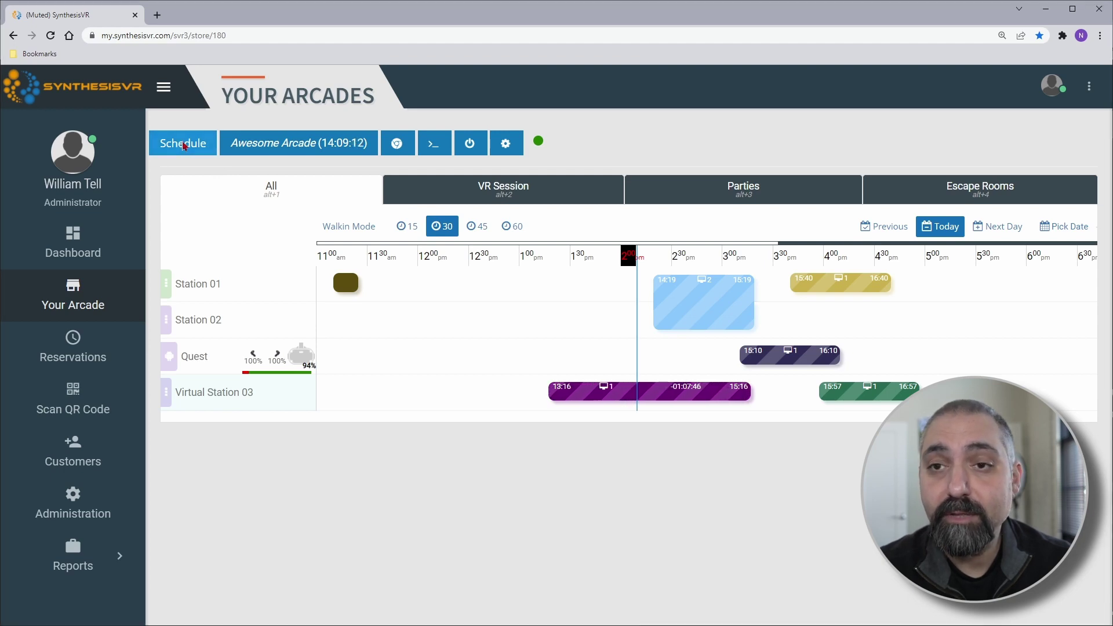
Check the booking scheduler without booking, then turn off Timeline View to show station cards
left_click(188, 148)
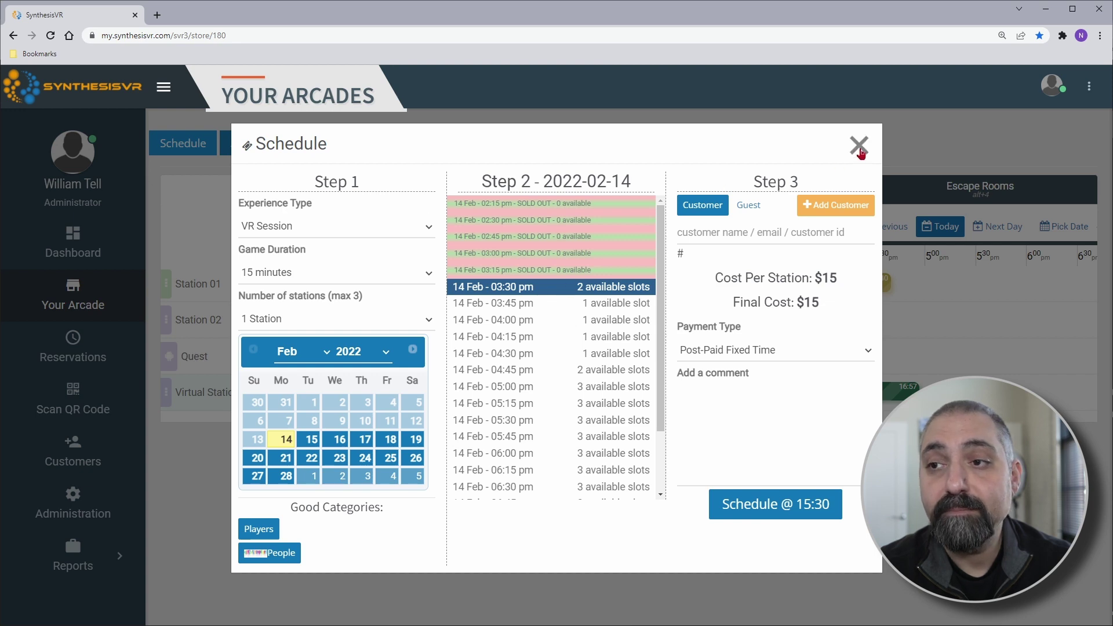
left_click(859, 146)
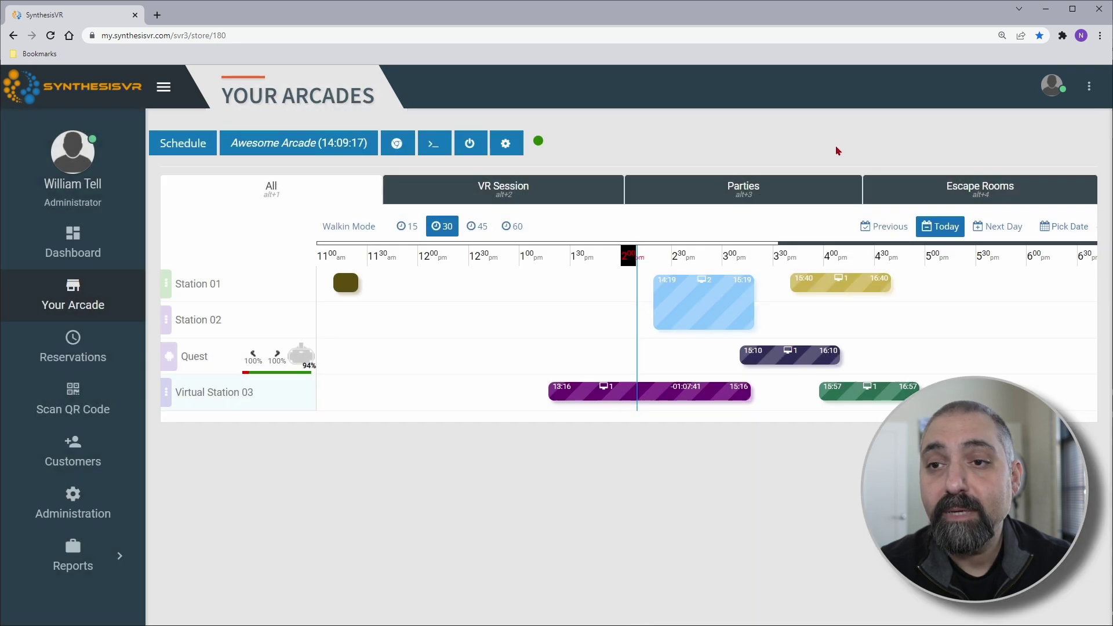
left_click(398, 145)
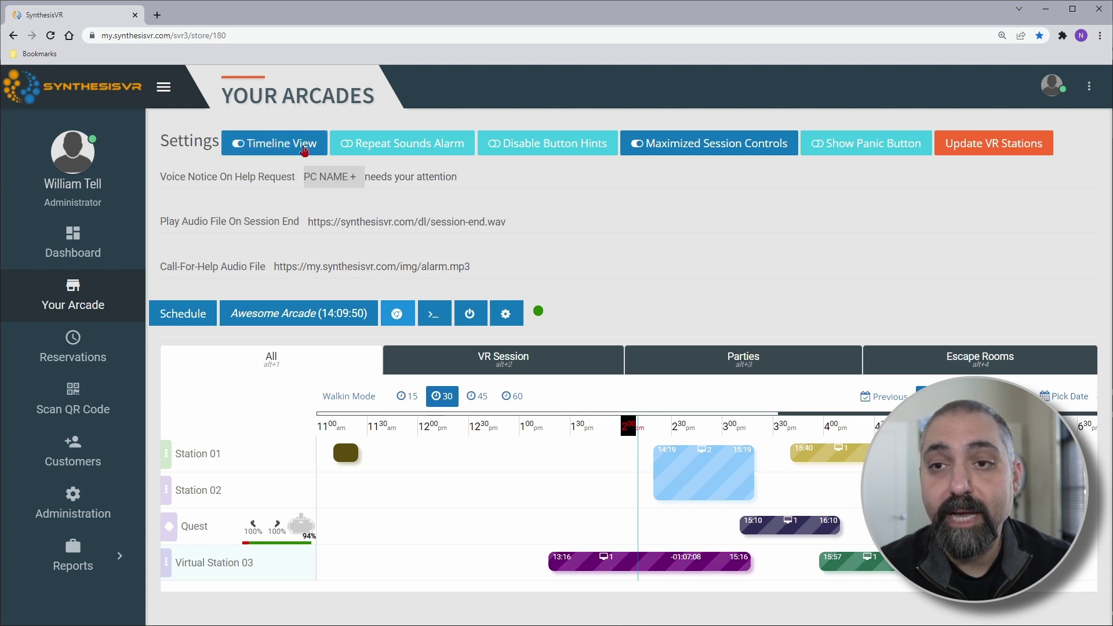
left_click(299, 146)
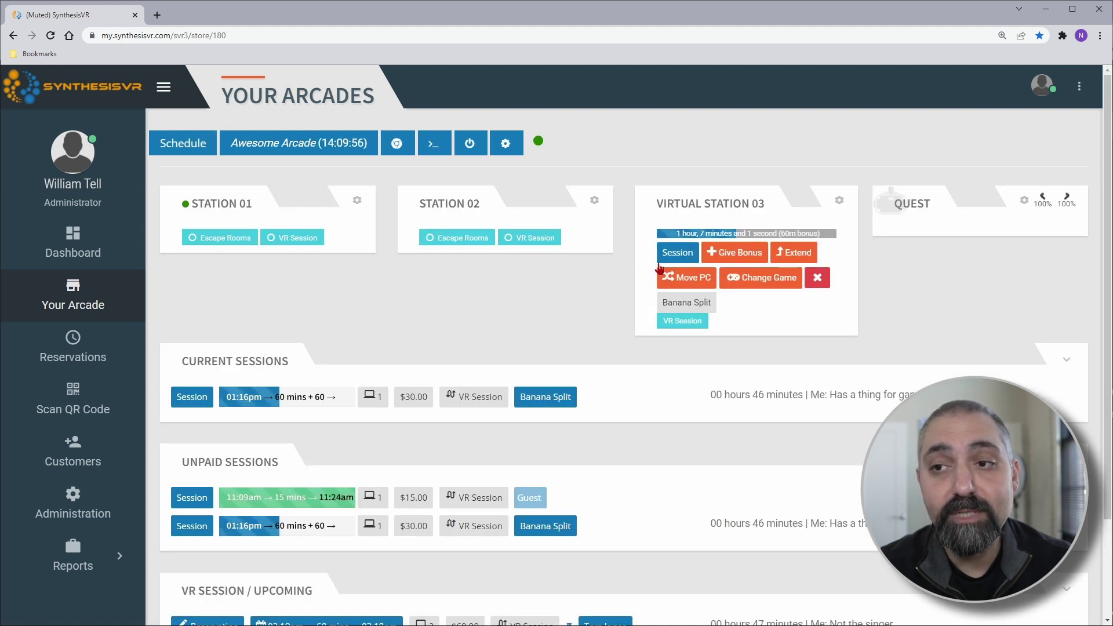
left_click(398, 143)
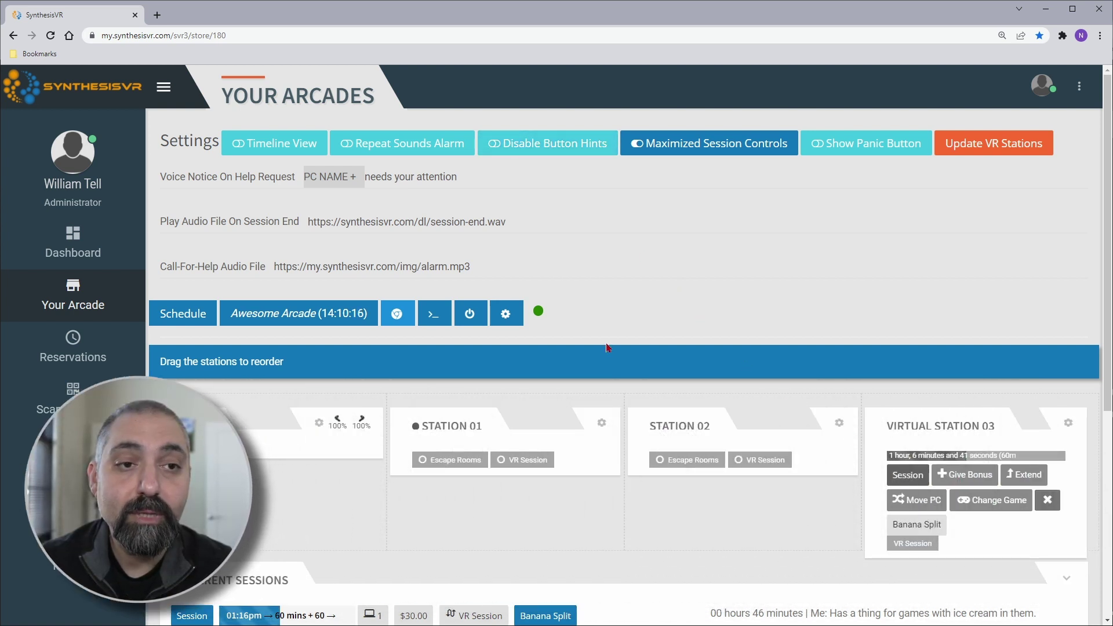
Reopen the arcade settings and switch off Maximized Session Controls for compact session actions
left_click(396, 313)
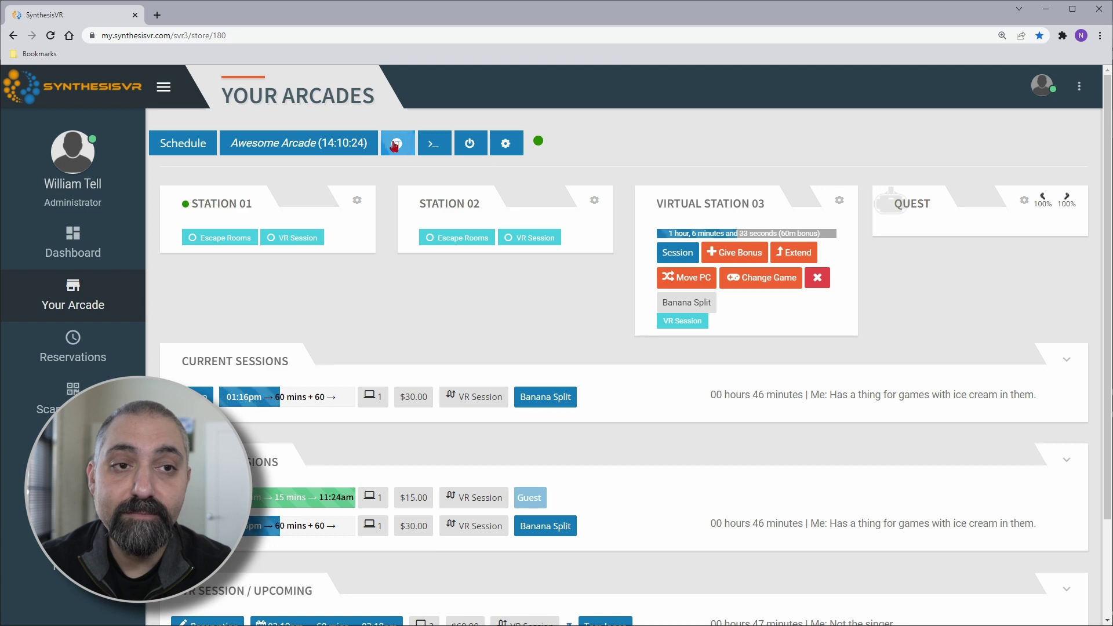
left_click(360, 143)
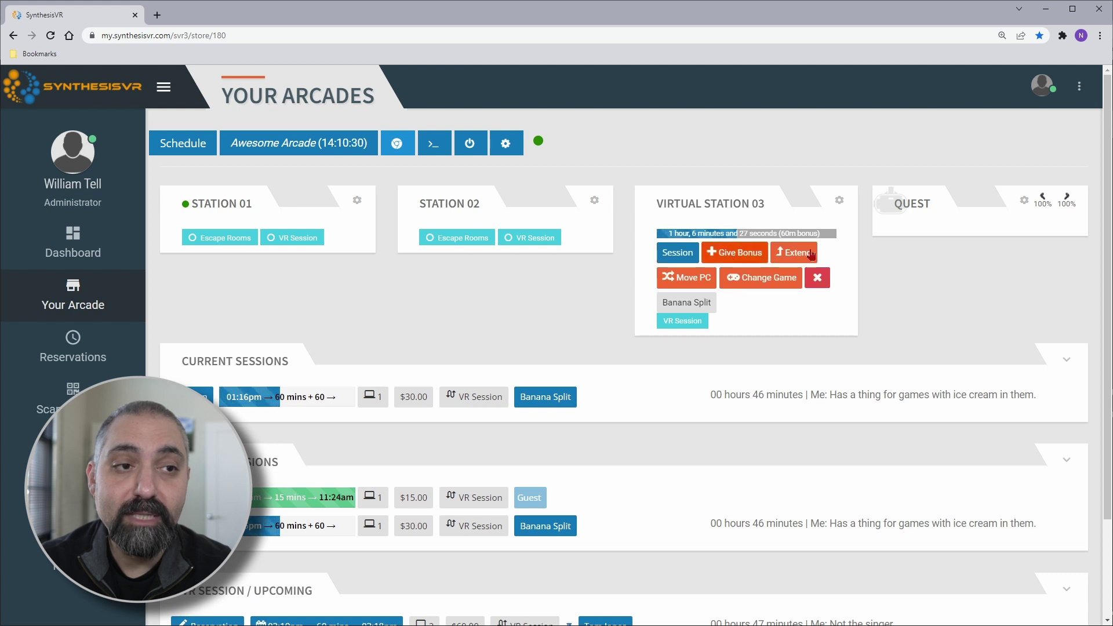
left_click(409, 145)
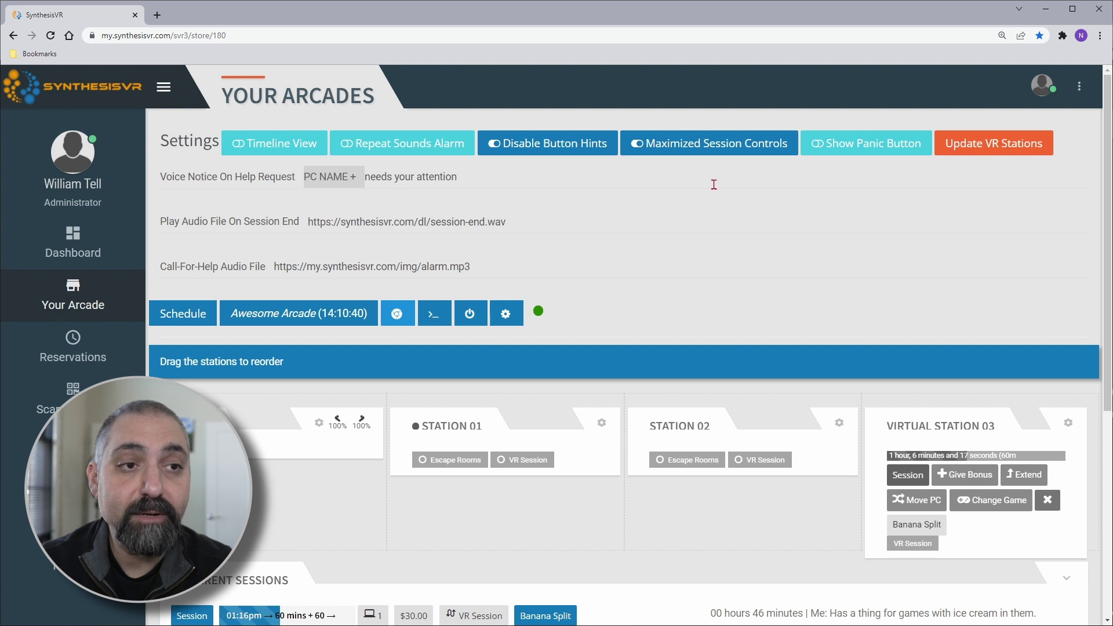
left_click(699, 153)
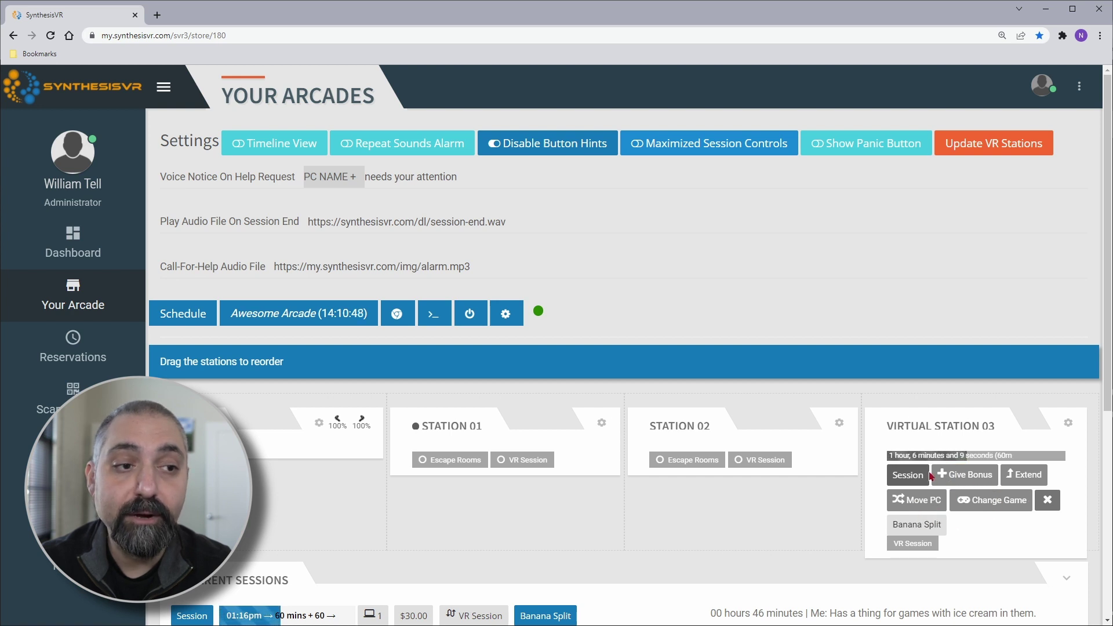
left_click(754, 147)
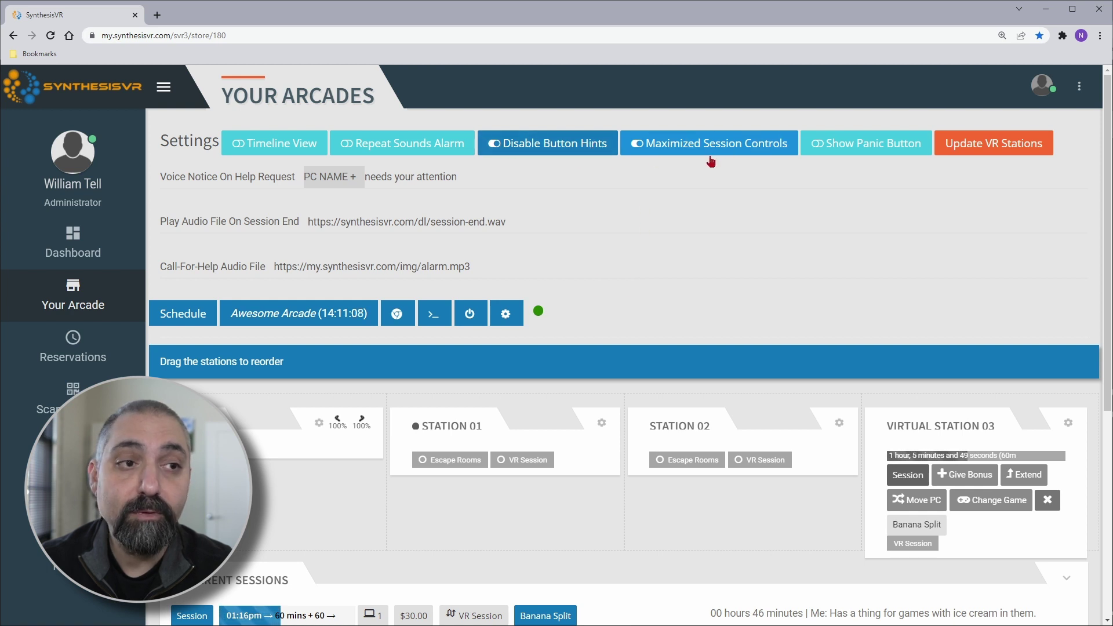
Toggle Show Panic Button on and back off, then push updates to the VR stations
left_click(873, 150)
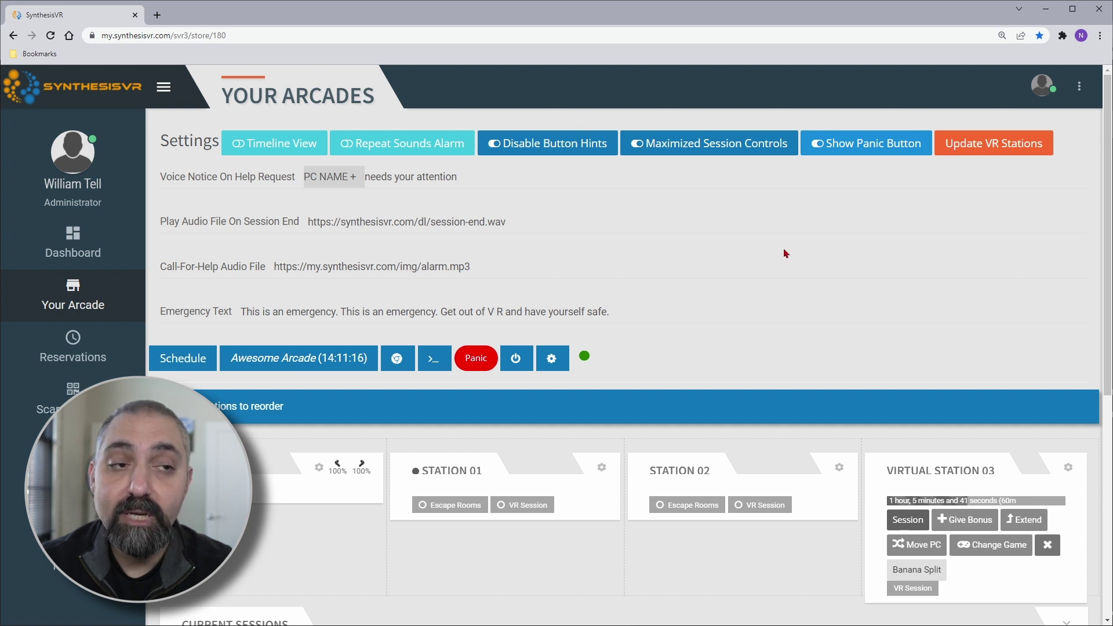
left_click(889, 150)
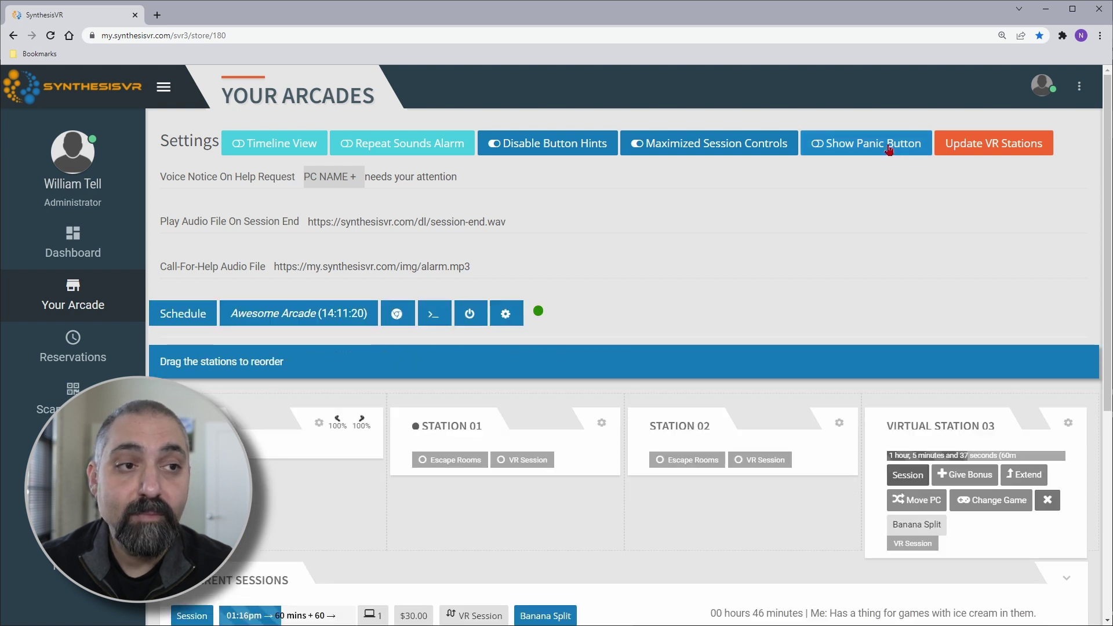
left_click(988, 145)
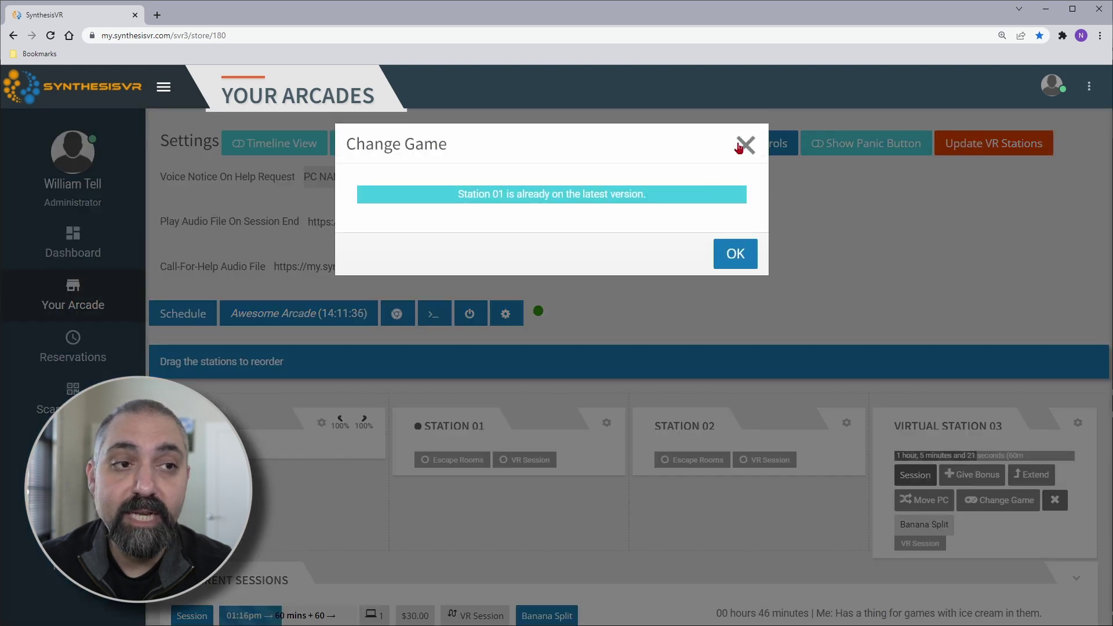
Close the Change Game notice saying Station 01 is on the latest version
left_click(745, 145)
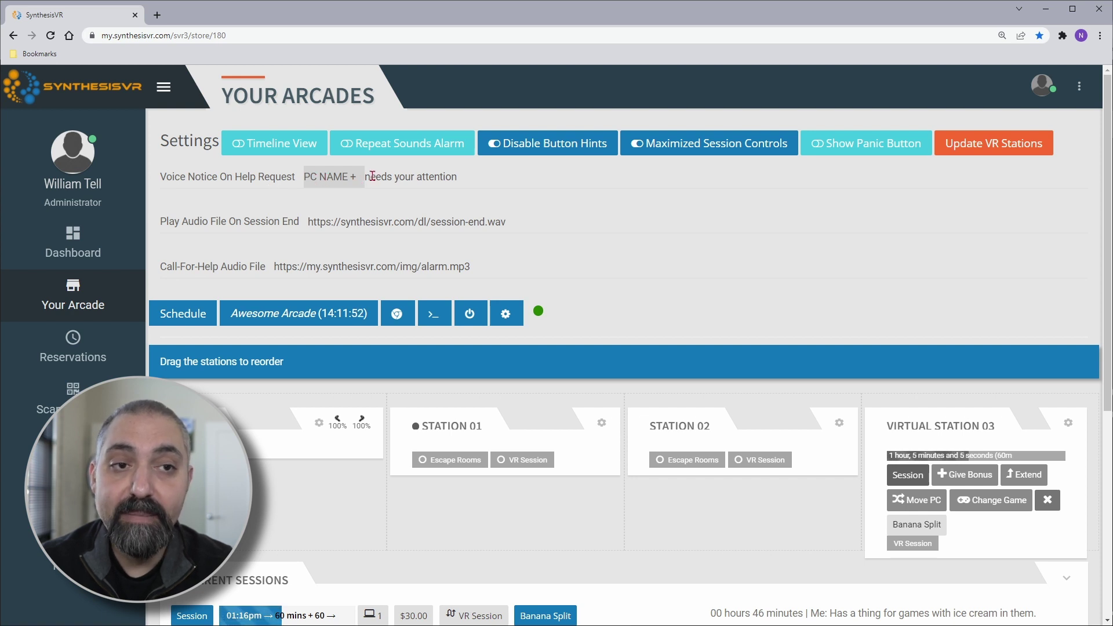
Start appending ' right now!' after 'needs your attention' in the help-request voice notice
left_click_drag(374, 176, 456, 178)
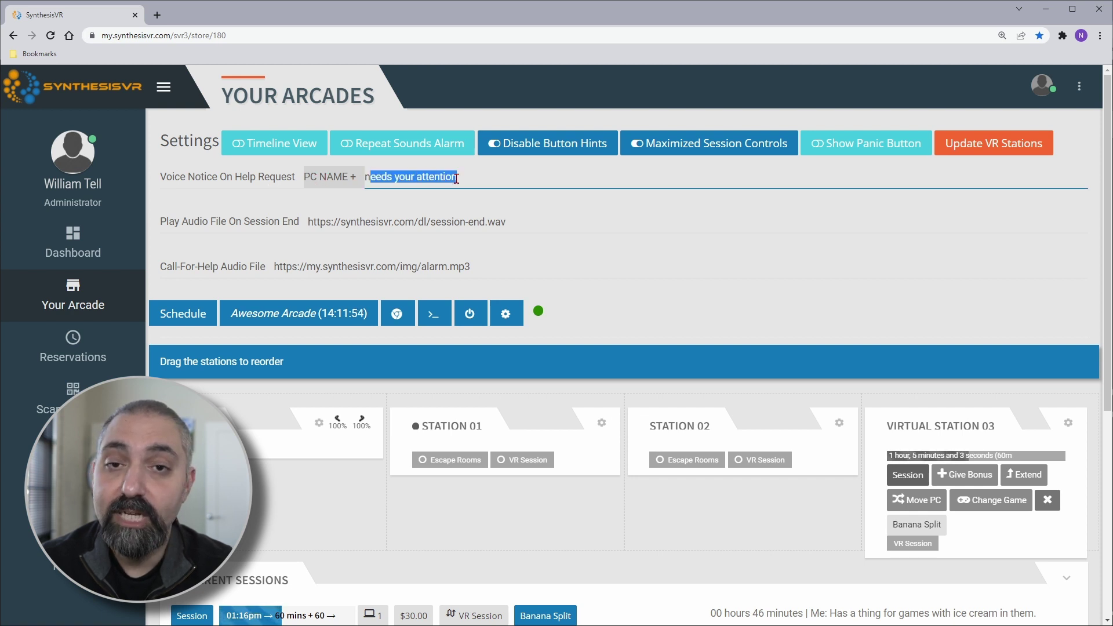
left_click(487, 178)
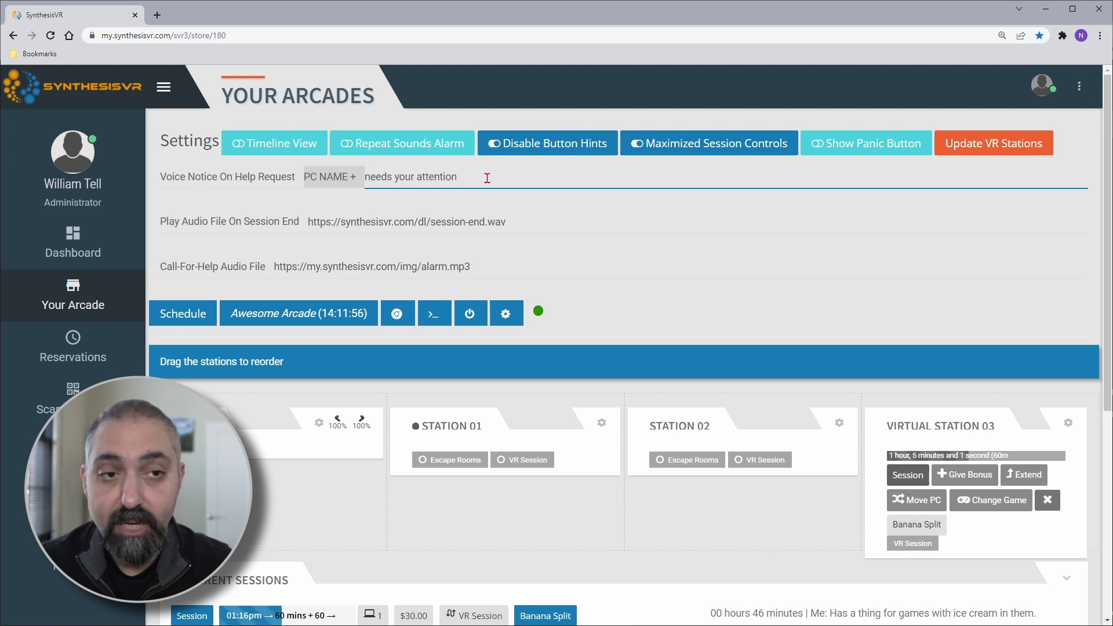
type("tiojh")
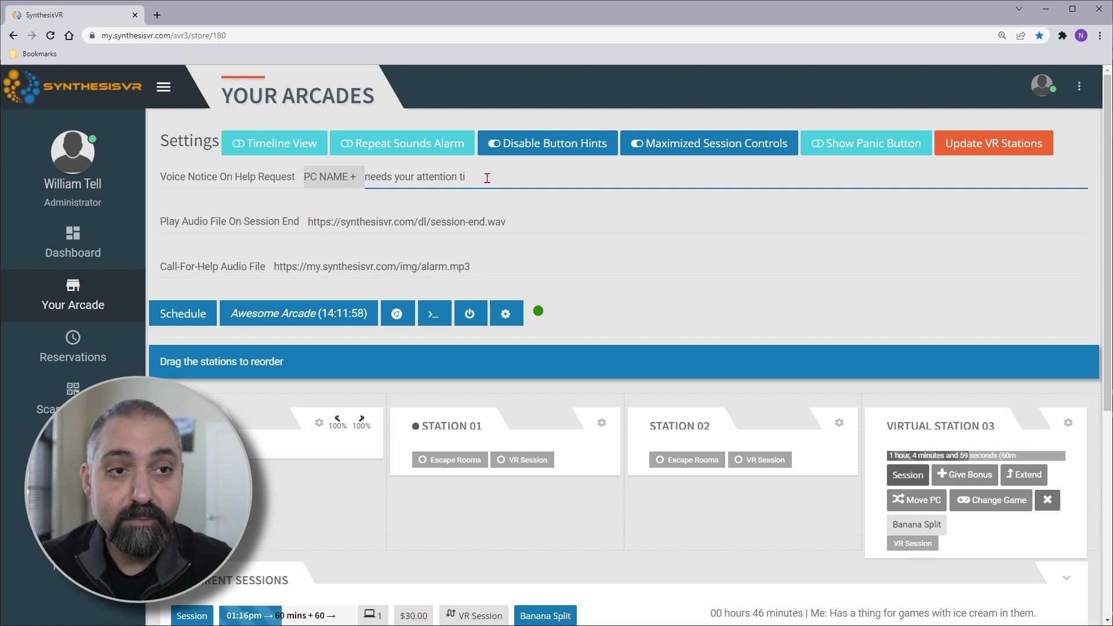
type("t")
type(" right now!")
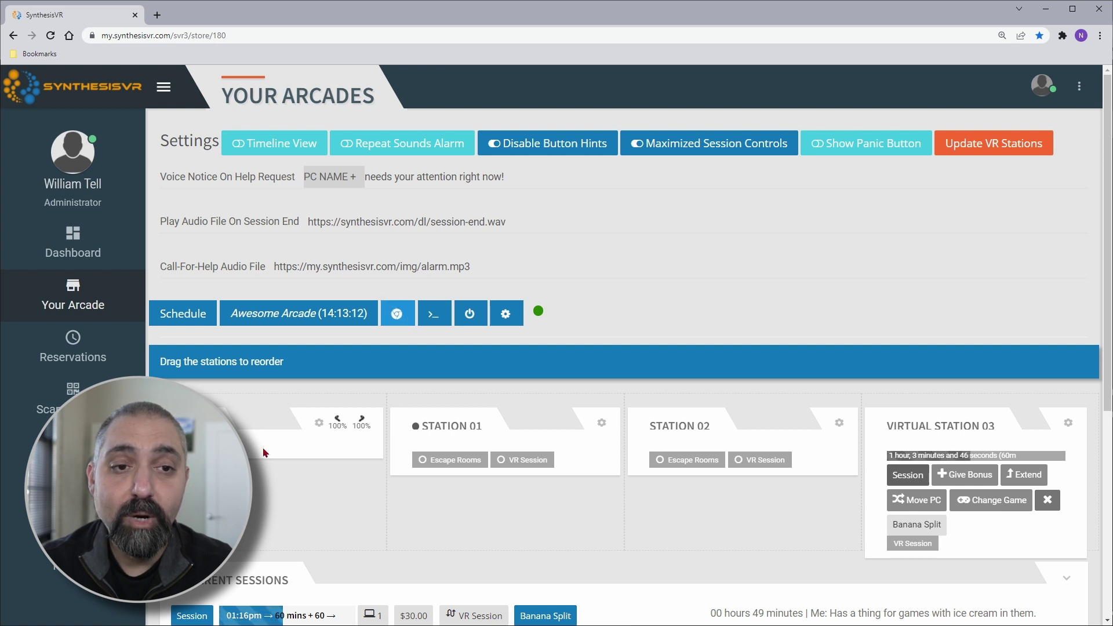
Reorder the stations to Station 01, Virtual Station 03, Quest, Station 02 and close settings
left_click_drag(261, 451, 732, 419)
left_click_drag(908, 426, 432, 422)
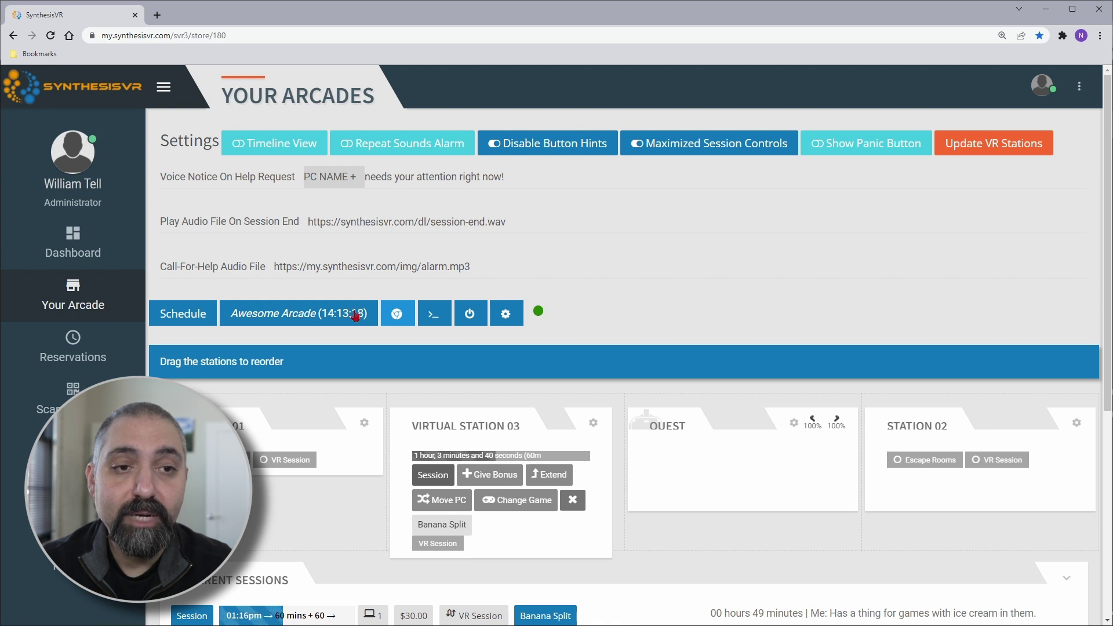
left_click(398, 313)
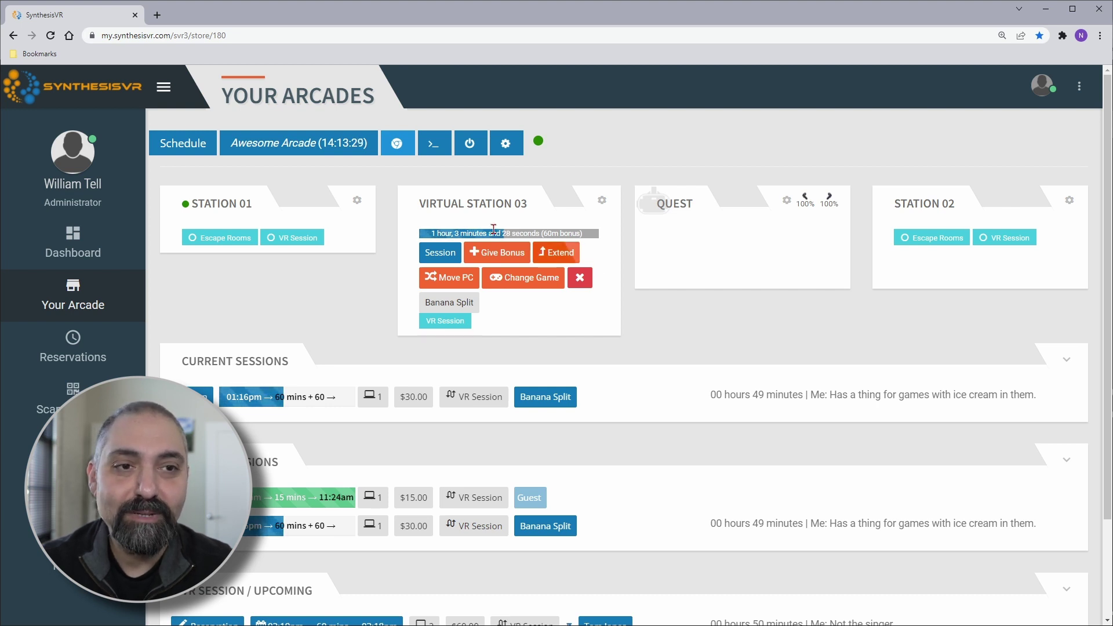
Turn Timeline View back on in the arcade settings
left_click(397, 145)
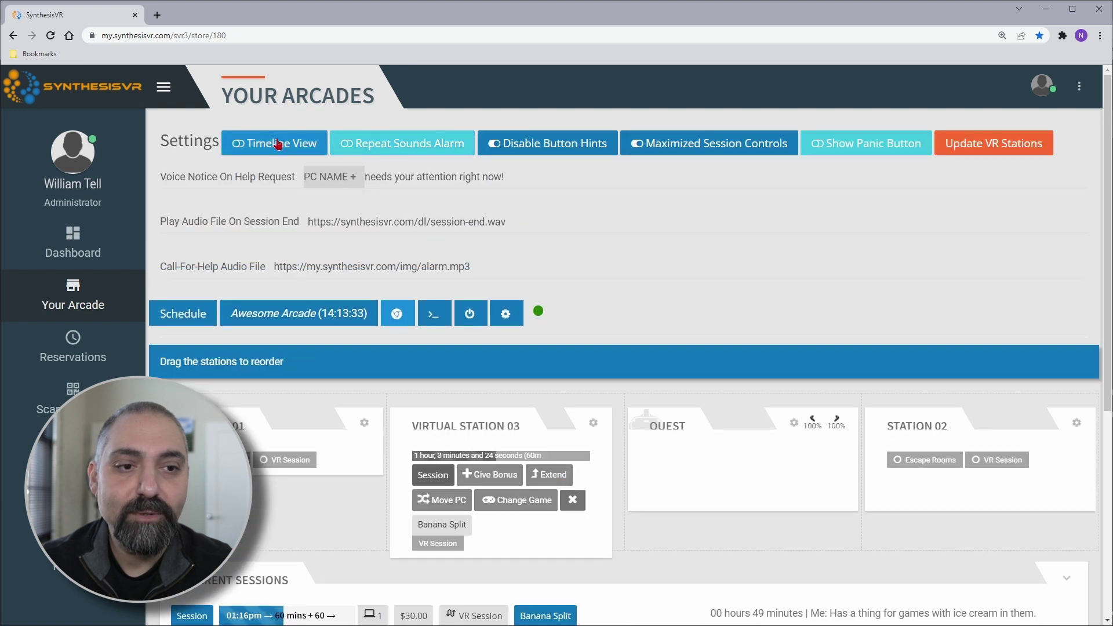
left_click(279, 143)
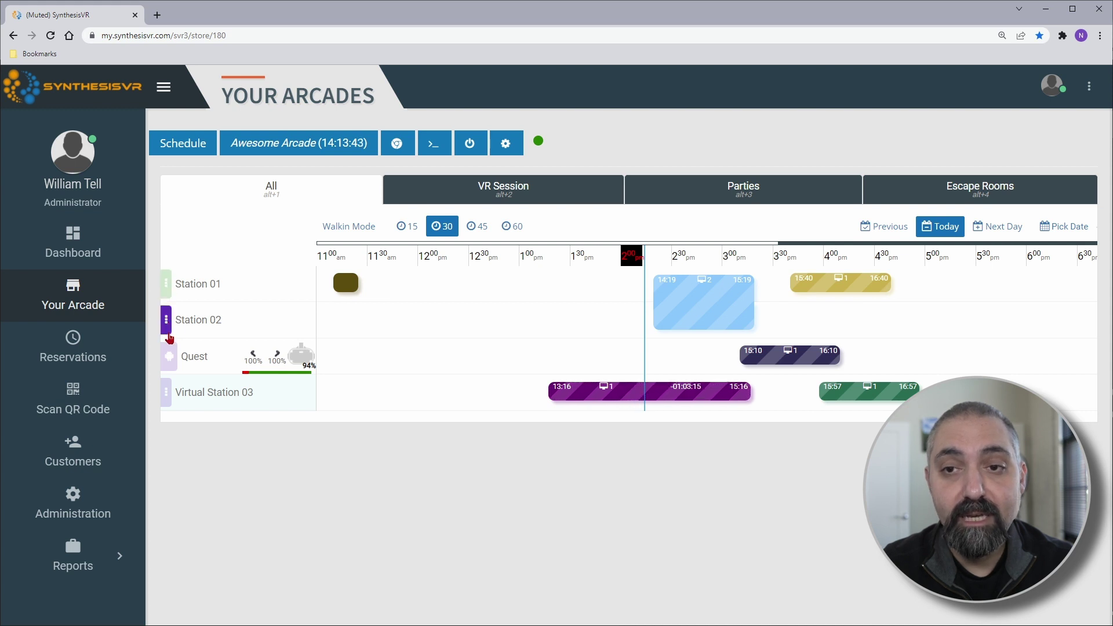
View booking details, ending on the 14:19–15:19 two-station $60 VR session rescheduled from 13:32
mouse_move(181, 402)
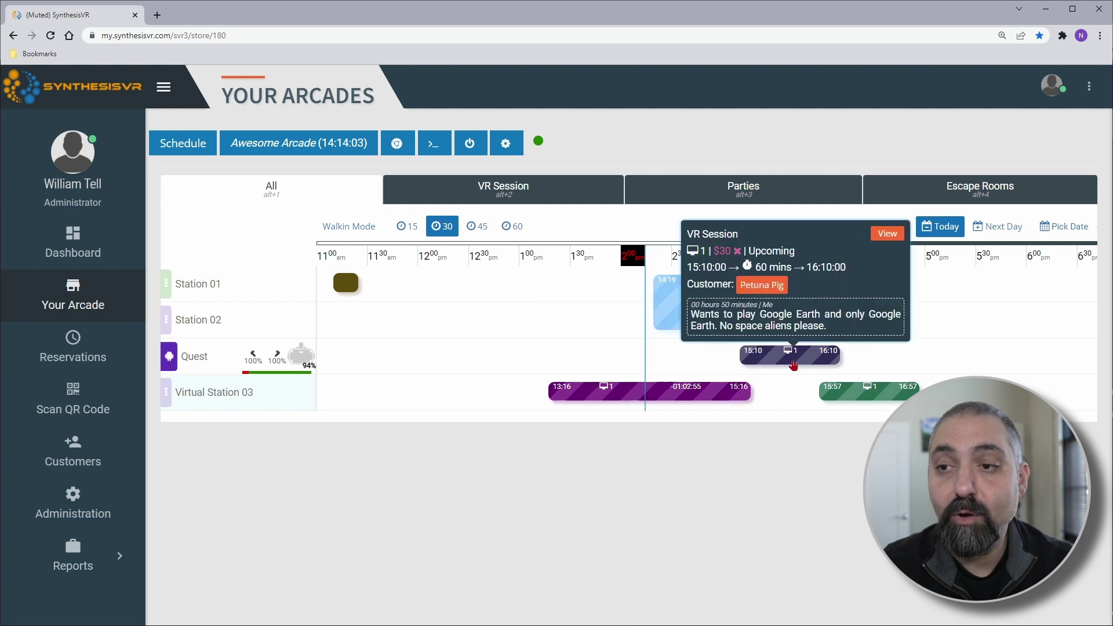
mouse_move(852, 392)
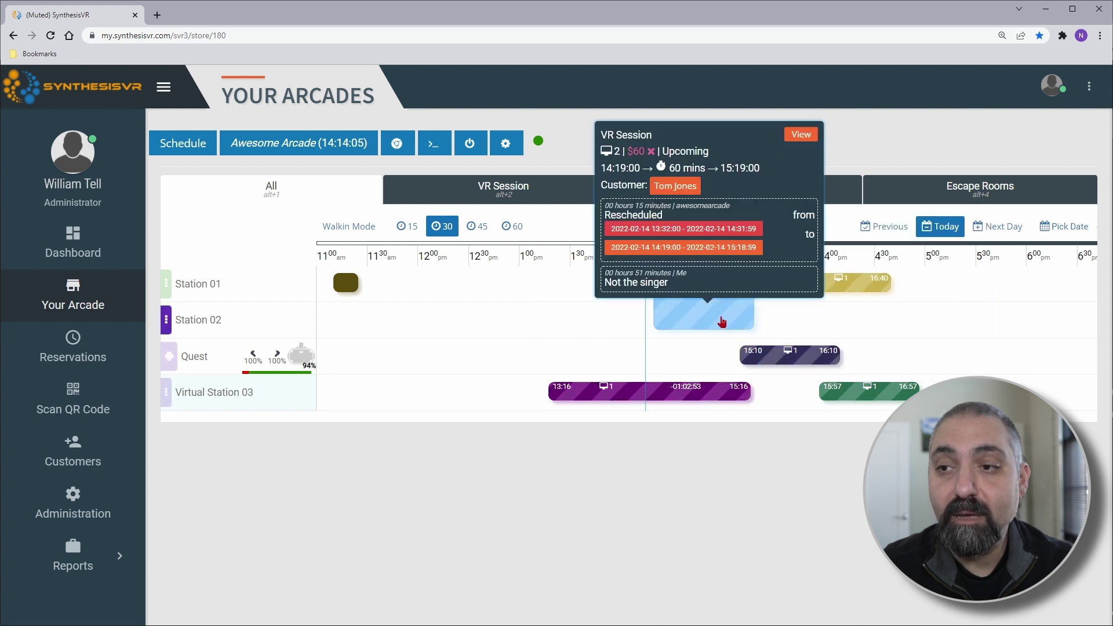
mouse_move(842, 292)
mouse_move(723, 301)
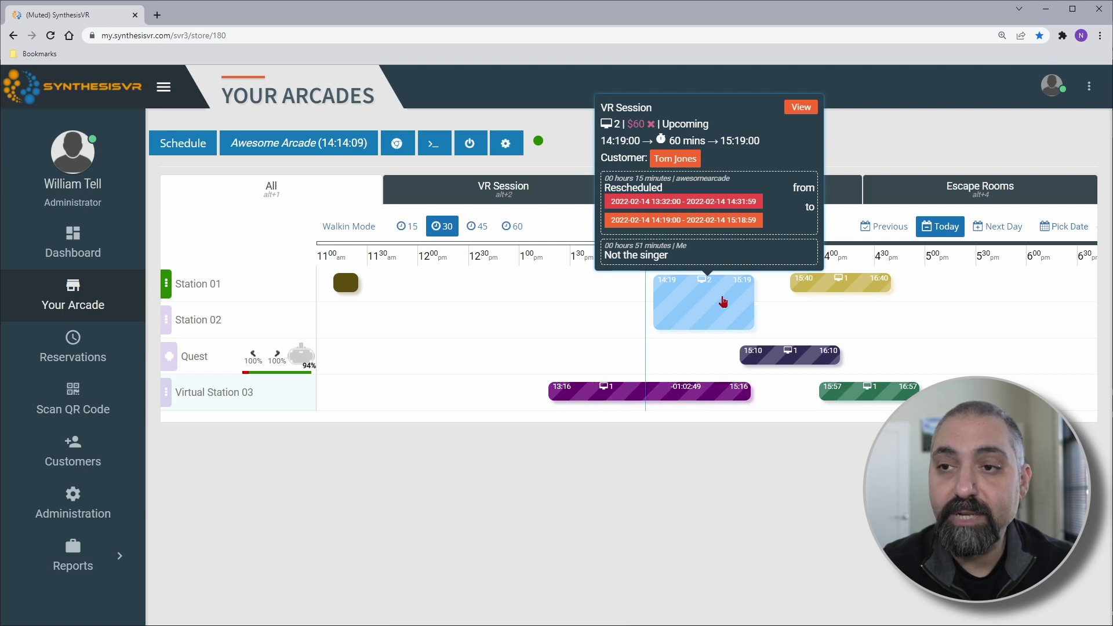
left_click(675, 160)
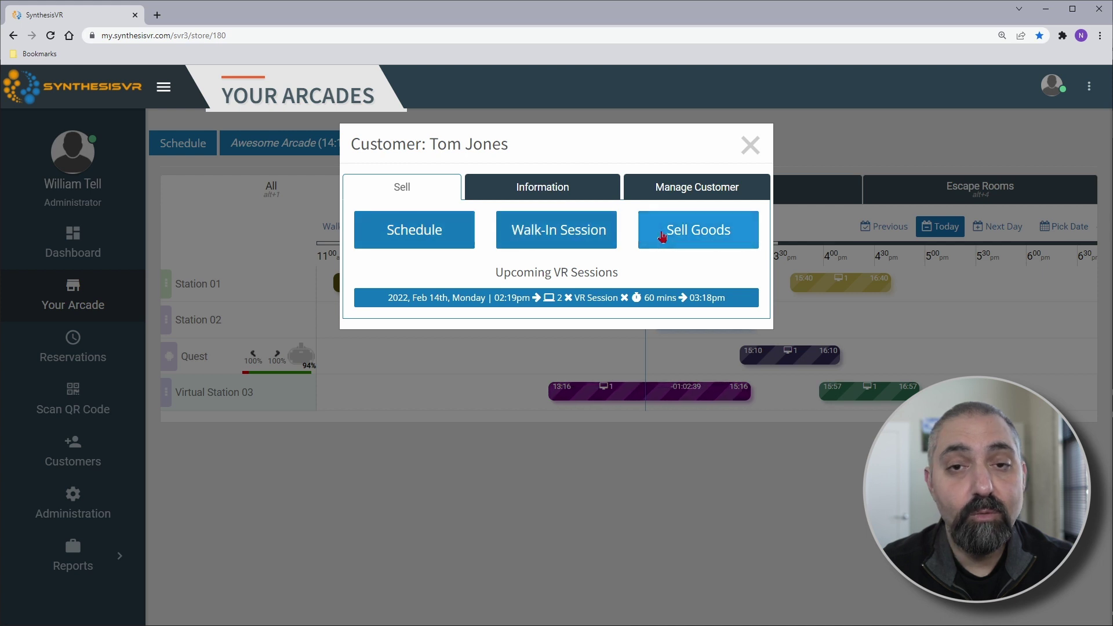
left_click(576, 188)
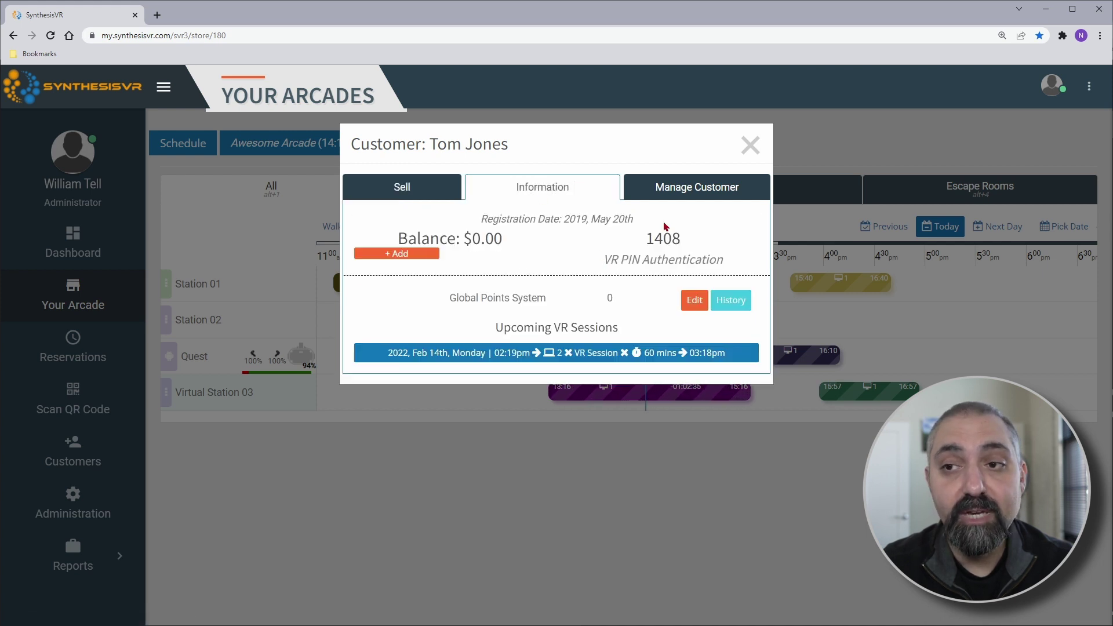
left_click(684, 192)
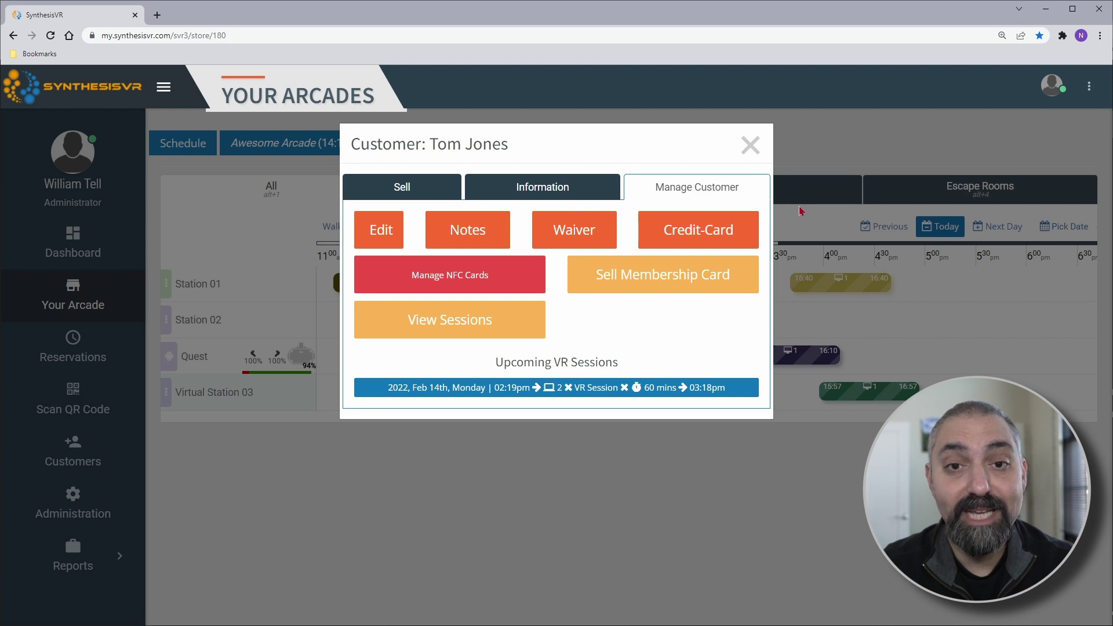
left_click(750, 146)
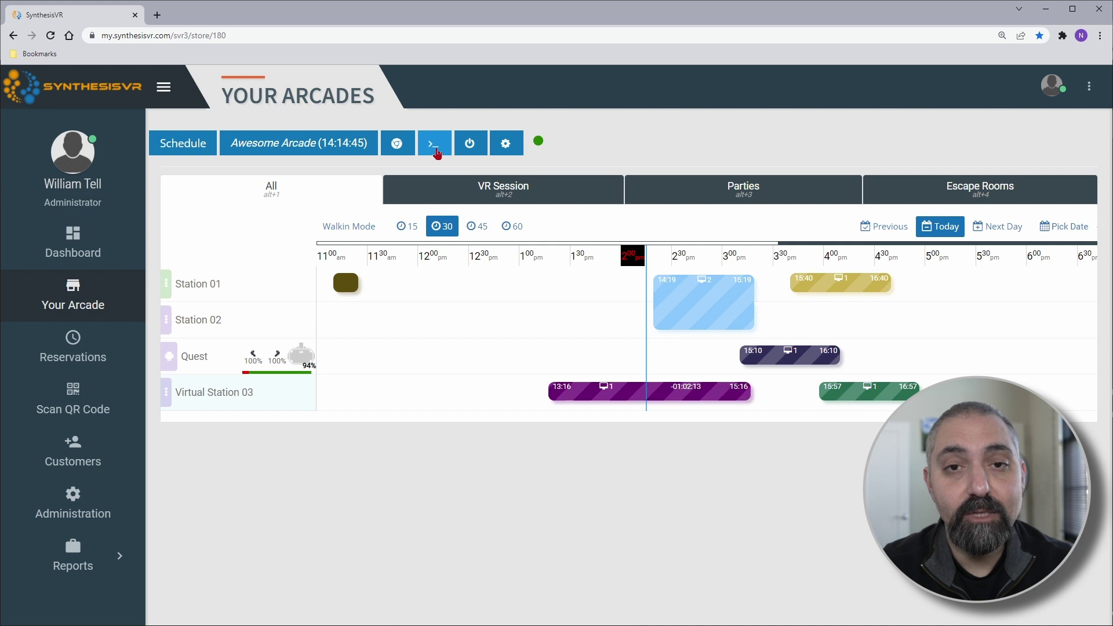
left_click(434, 143)
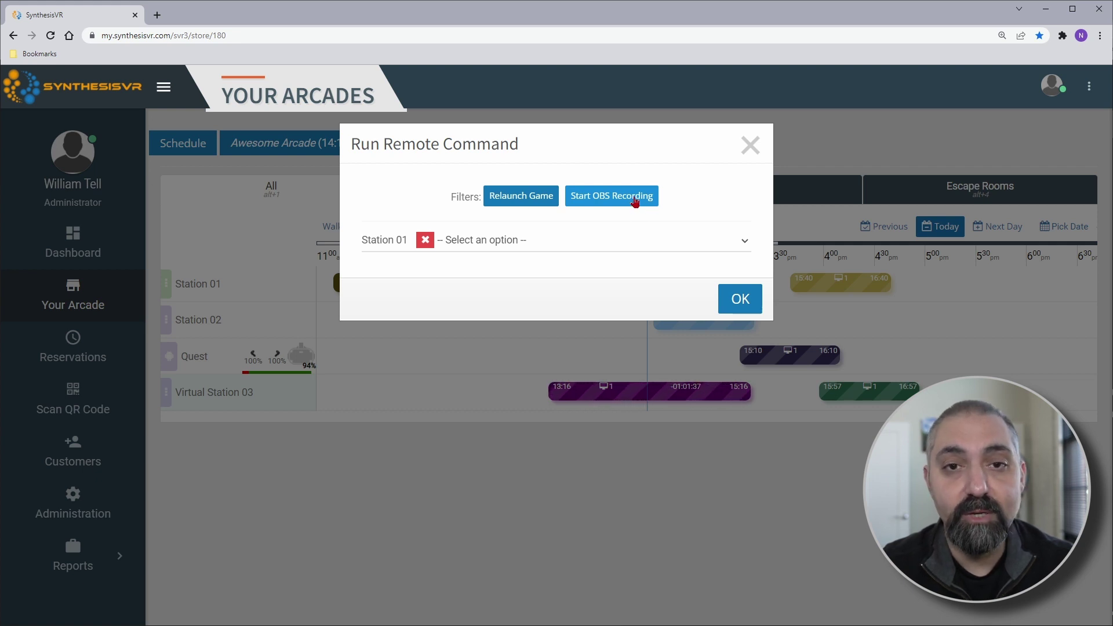
left_click(751, 146)
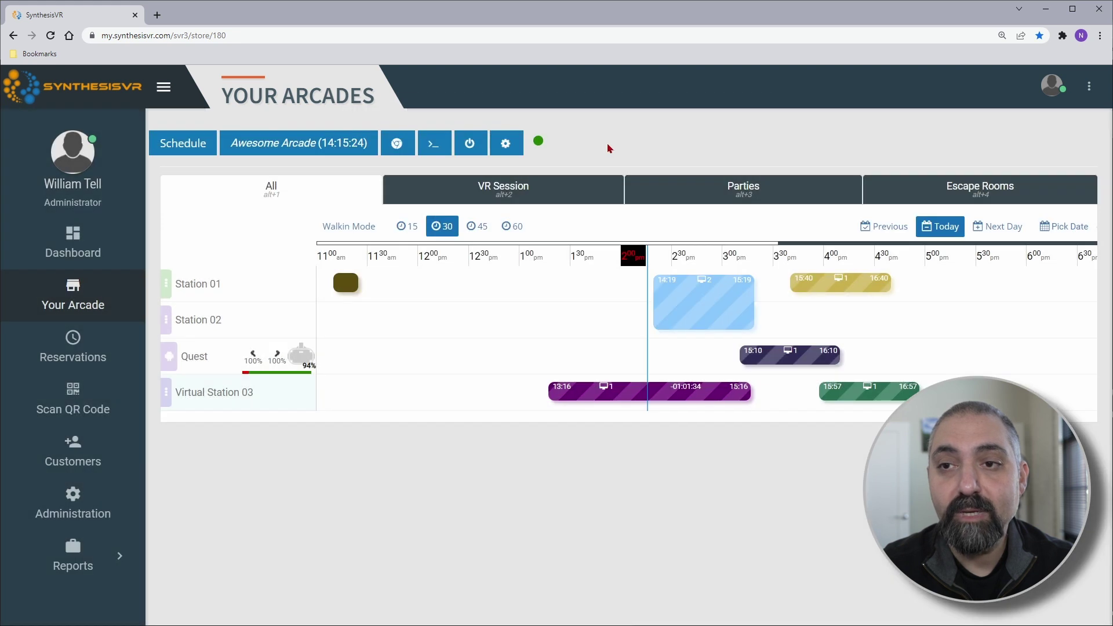
Send a Turn On command to Station 02 from the power controls
left_click(475, 146)
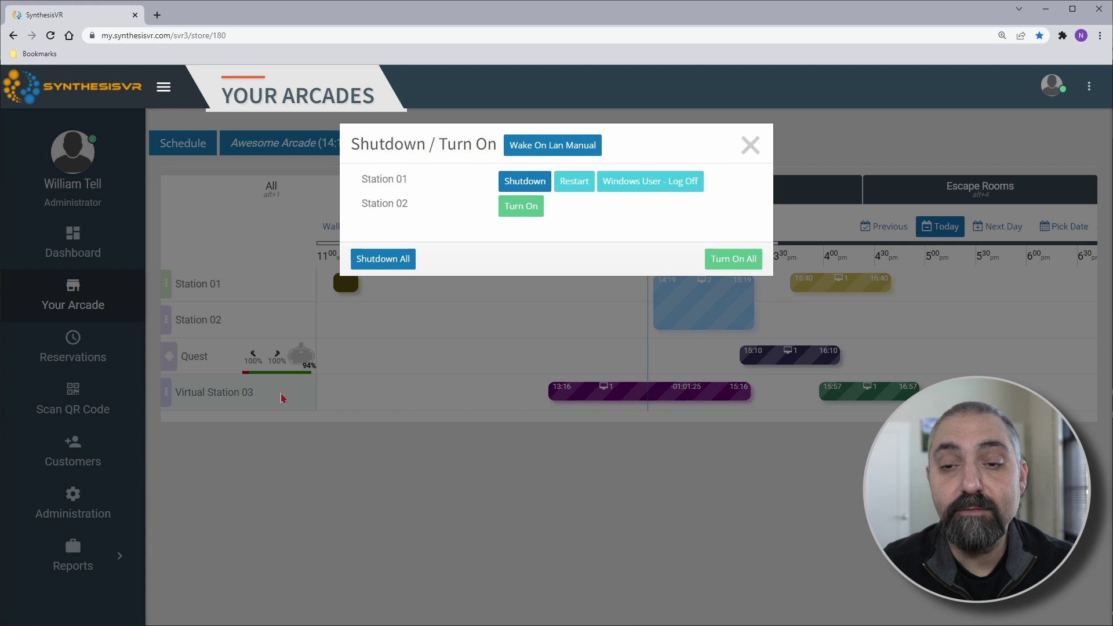
left_click(522, 207)
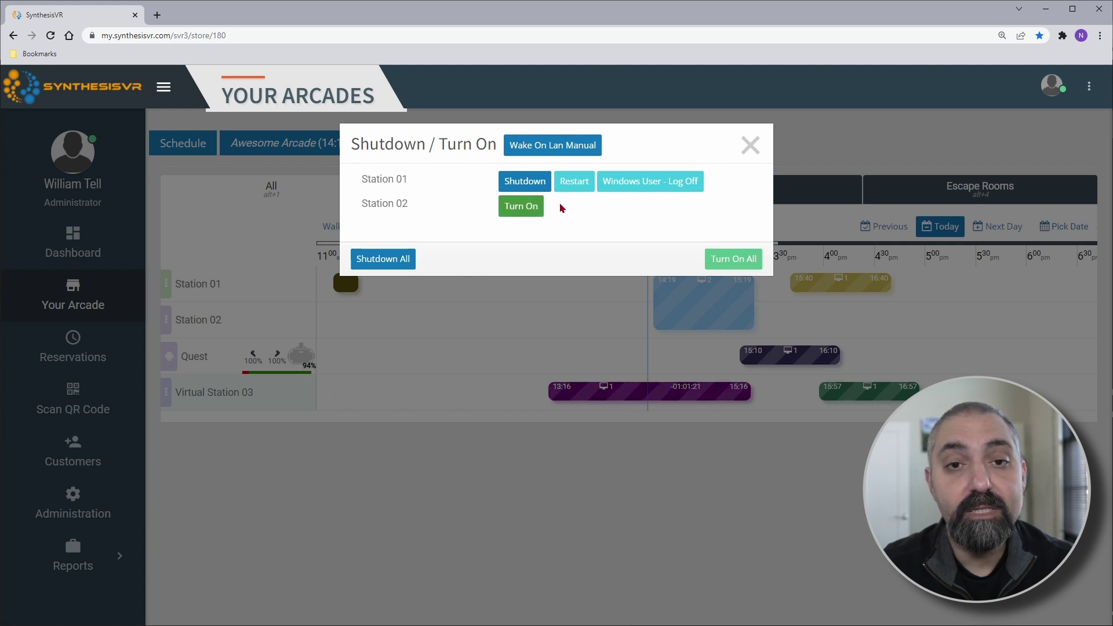
left_click(751, 145)
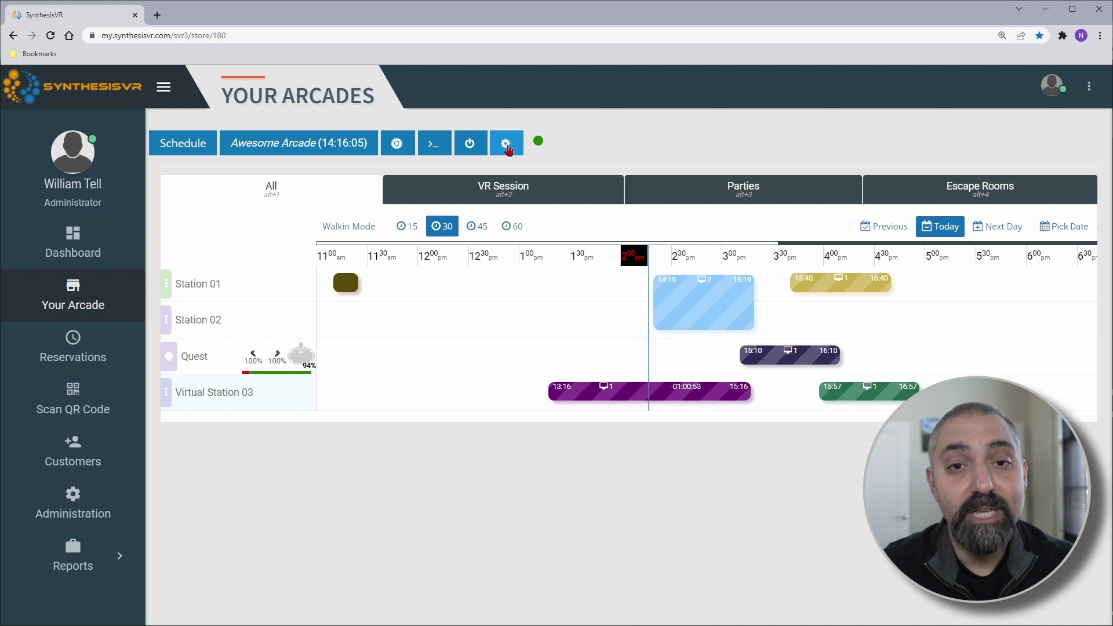
left_click(507, 145)
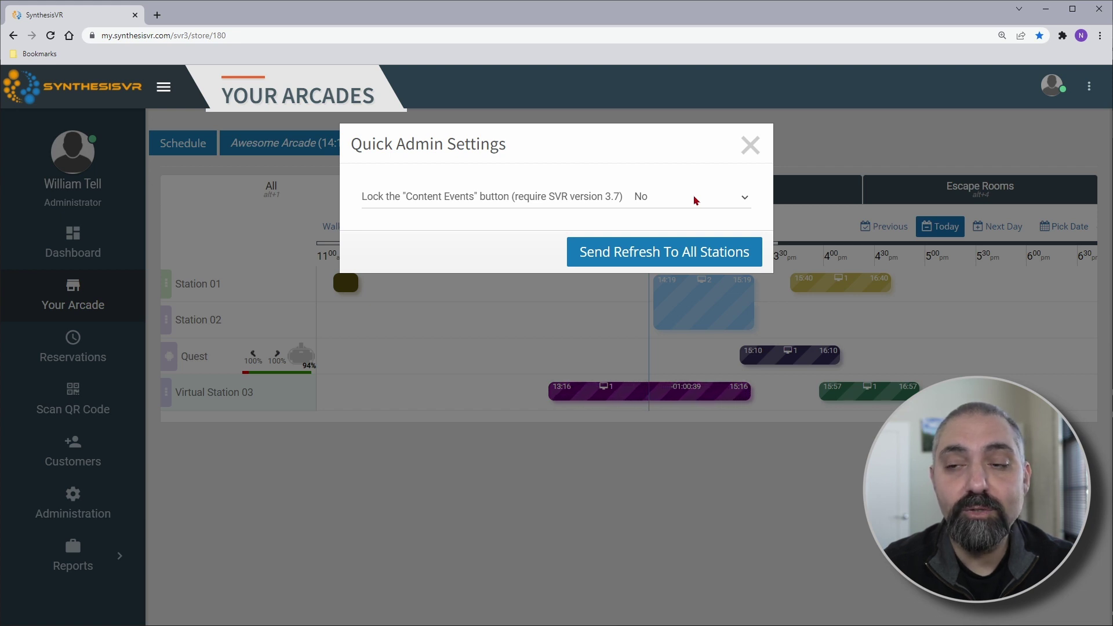
left_click(695, 200)
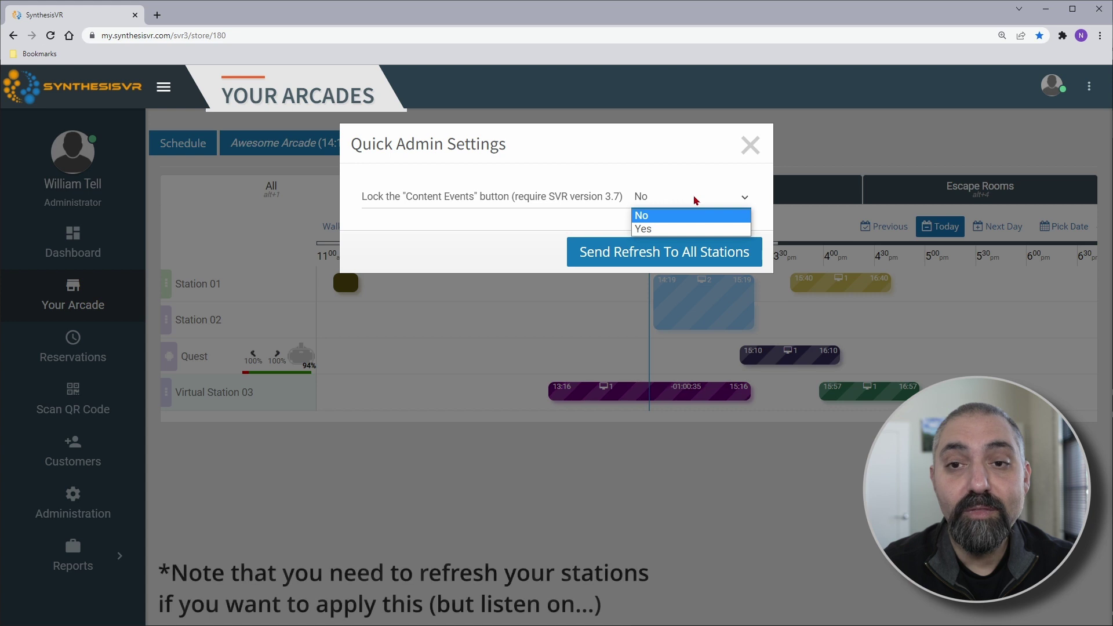
left_click(690, 172)
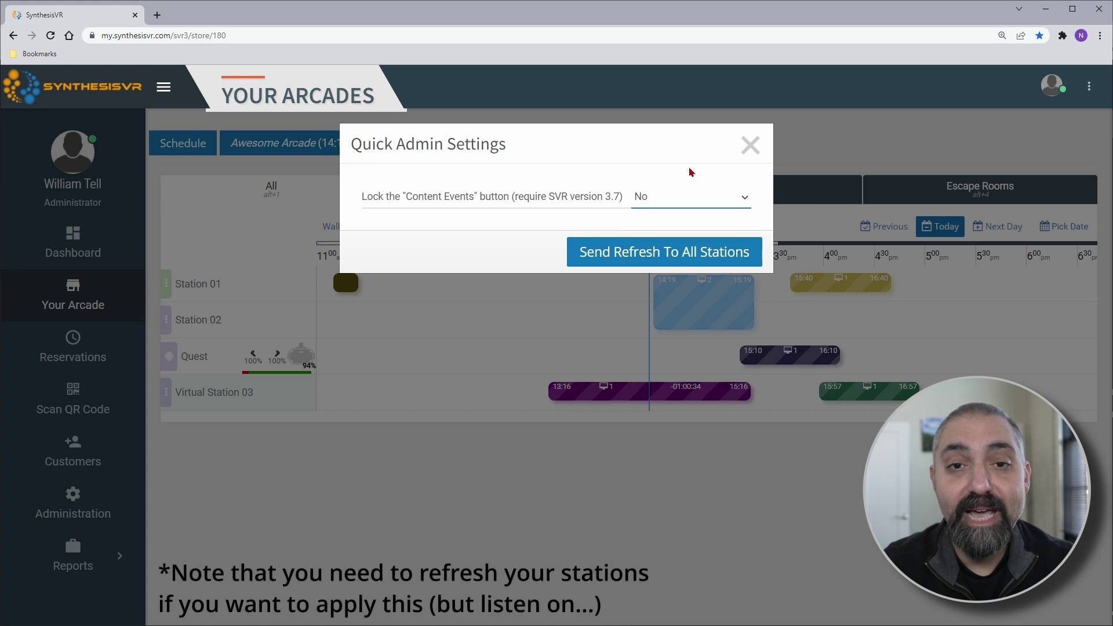
left_click(754, 149)
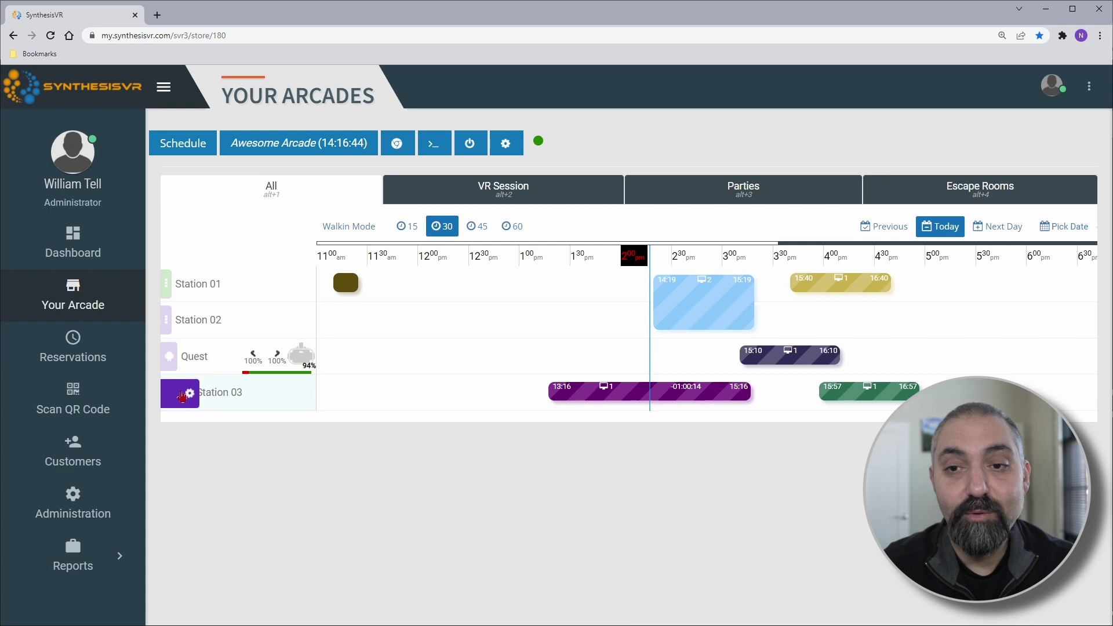
In Virtual Station 03's options, search 'Ariz' and pick Arizona Sunshine Arcade
left_click(189, 393)
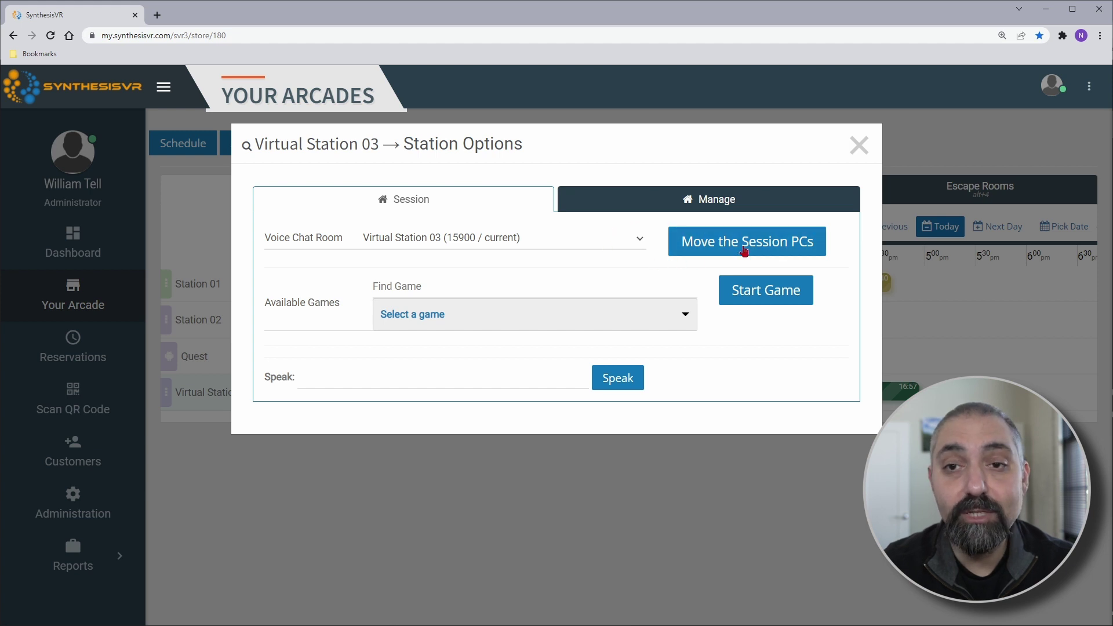
left_click(573, 287)
type("Ariz")
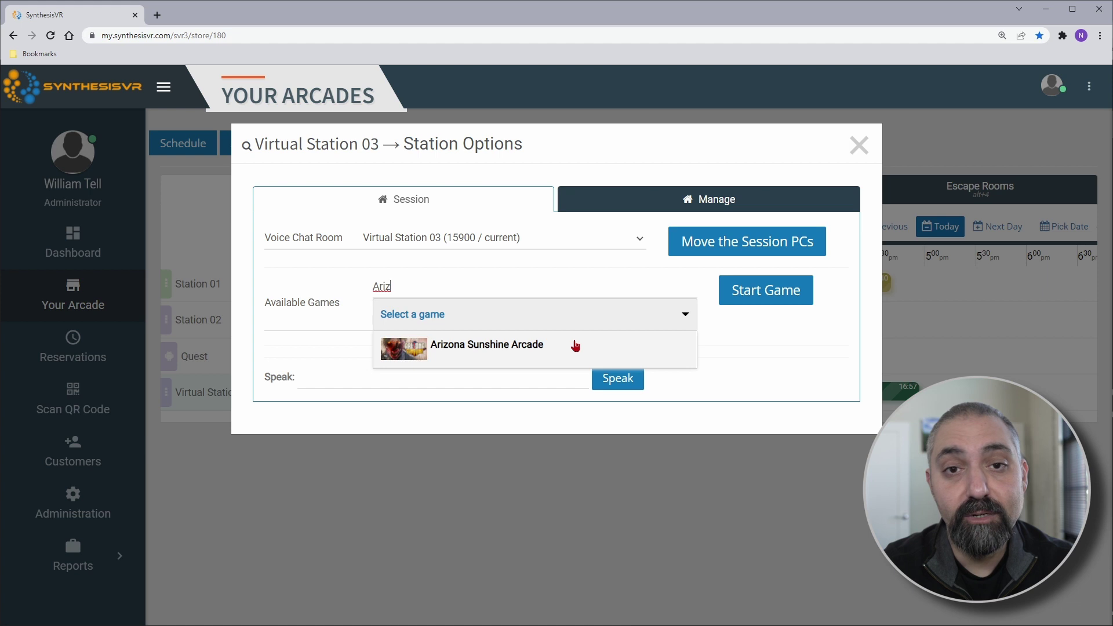
left_click(575, 346)
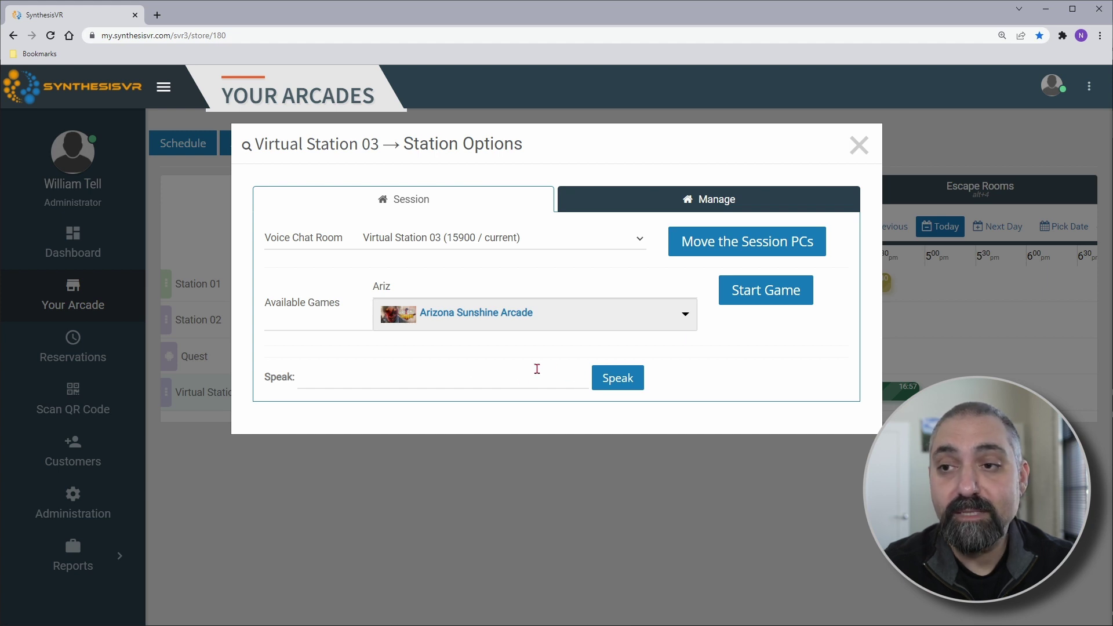
Review Virtual Station 03's Manage actions, then dismiss its Station Options dialog
left_click(741, 207)
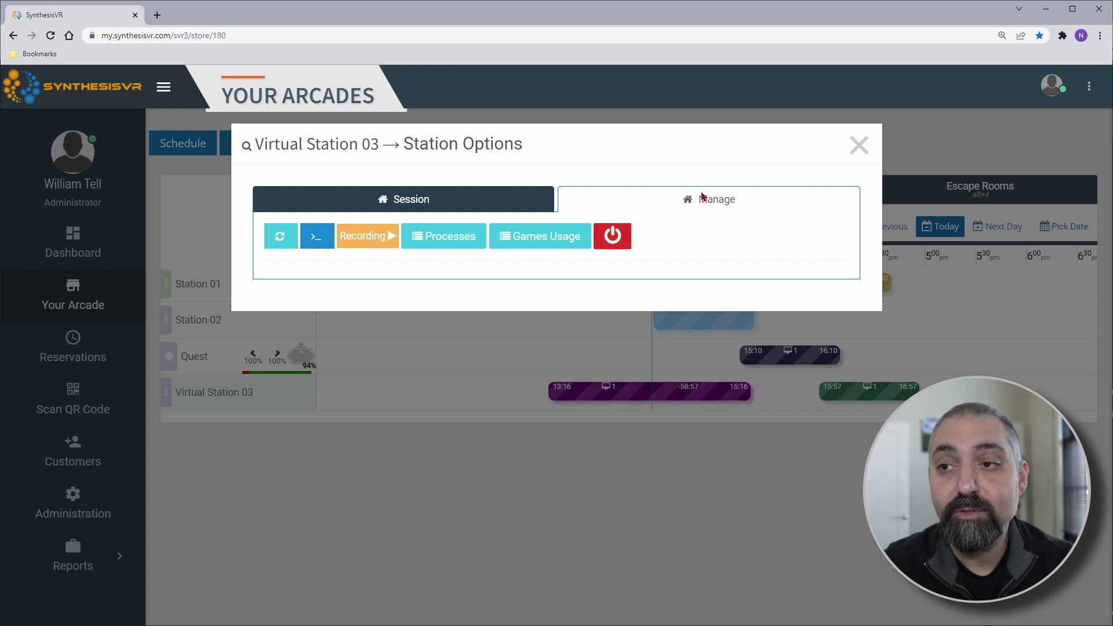
left_click(859, 146)
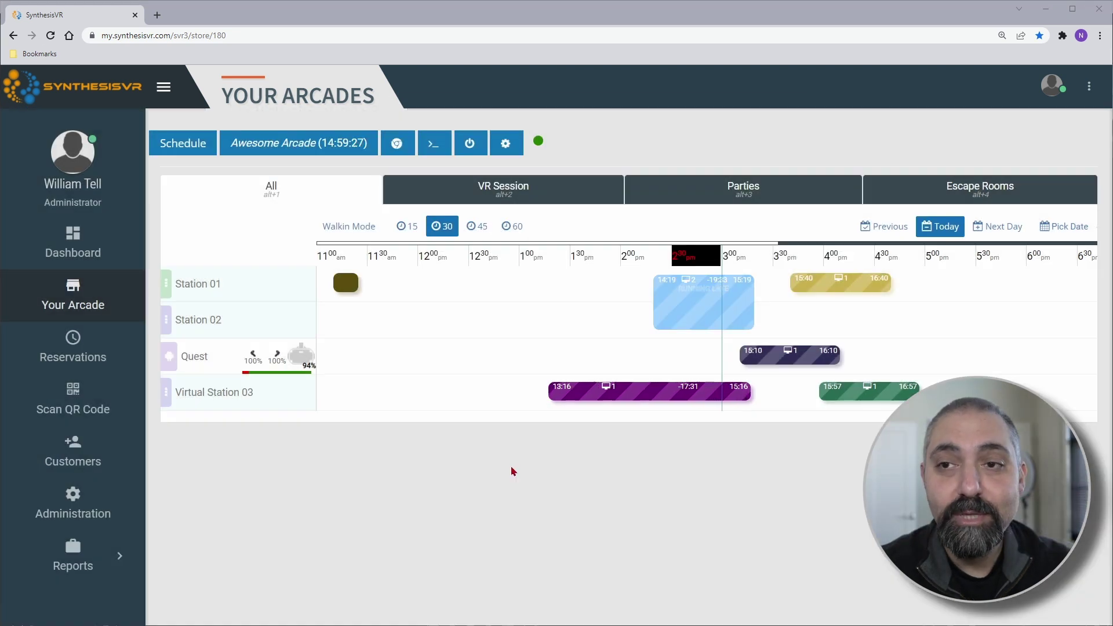
Turn off Timeline View in the arcade display settings, then reopen Virtual Station 03's options
left_click(397, 143)
left_click(278, 149)
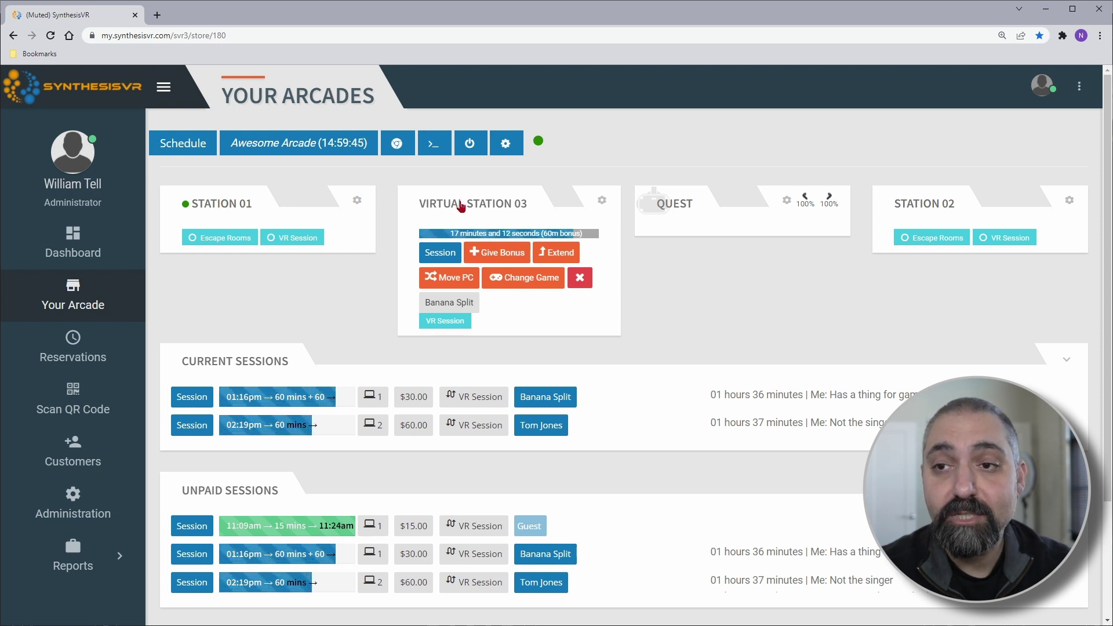
left_click(479, 207)
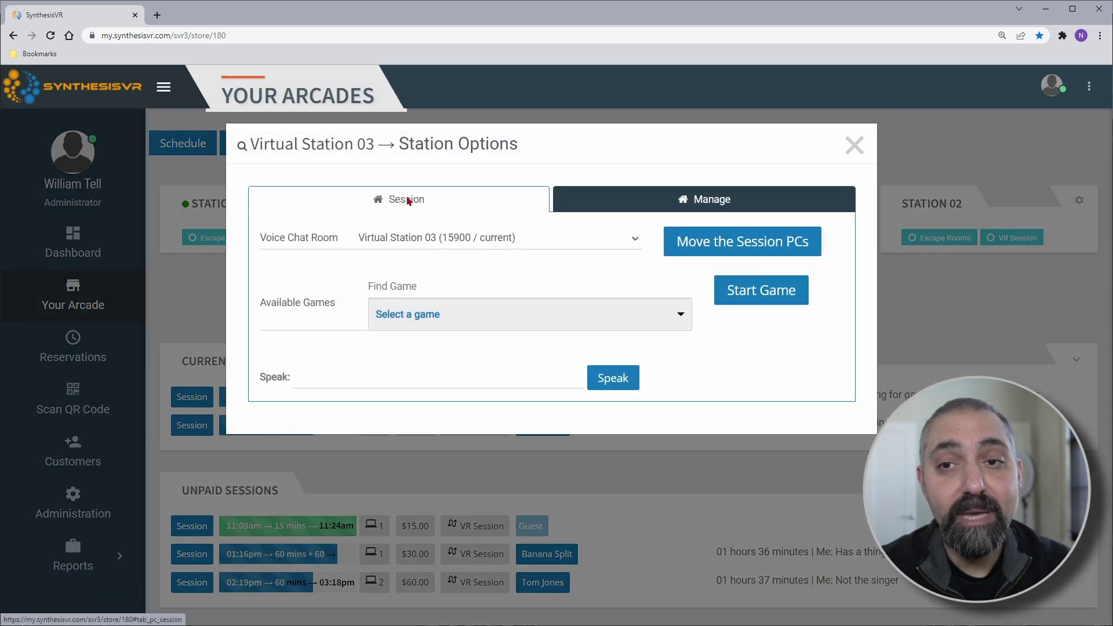
left_click(616, 200)
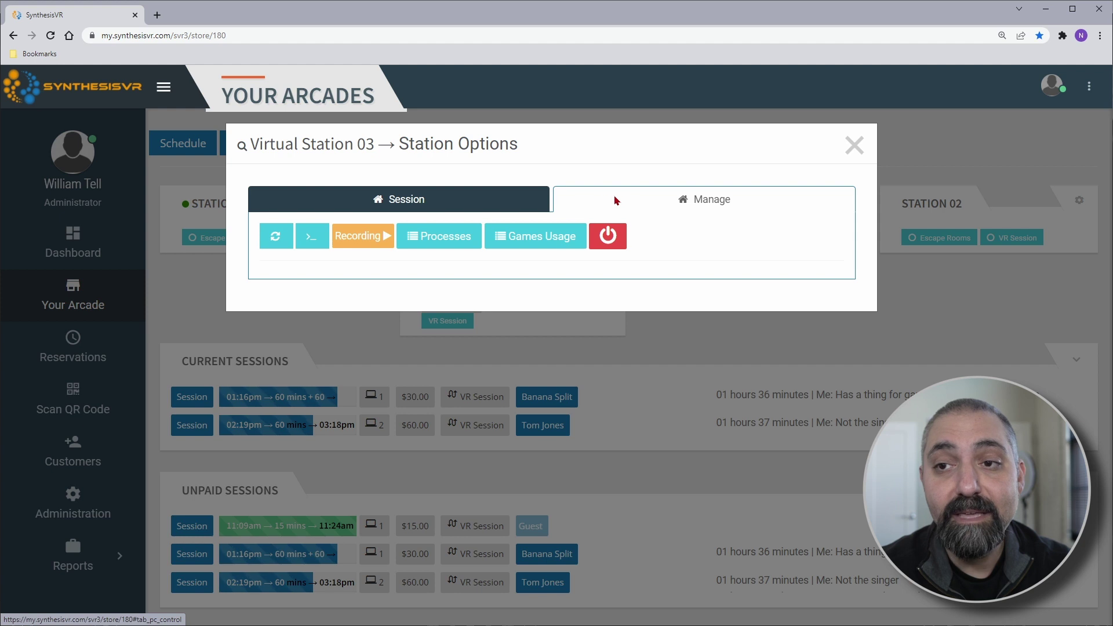
left_click(505, 201)
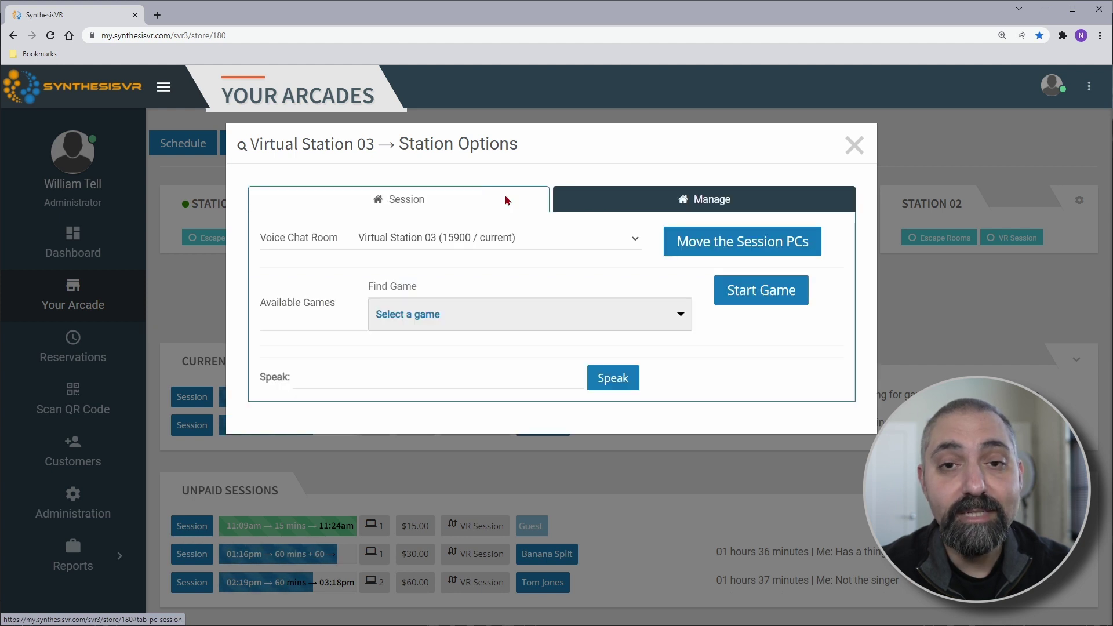
left_click(855, 147)
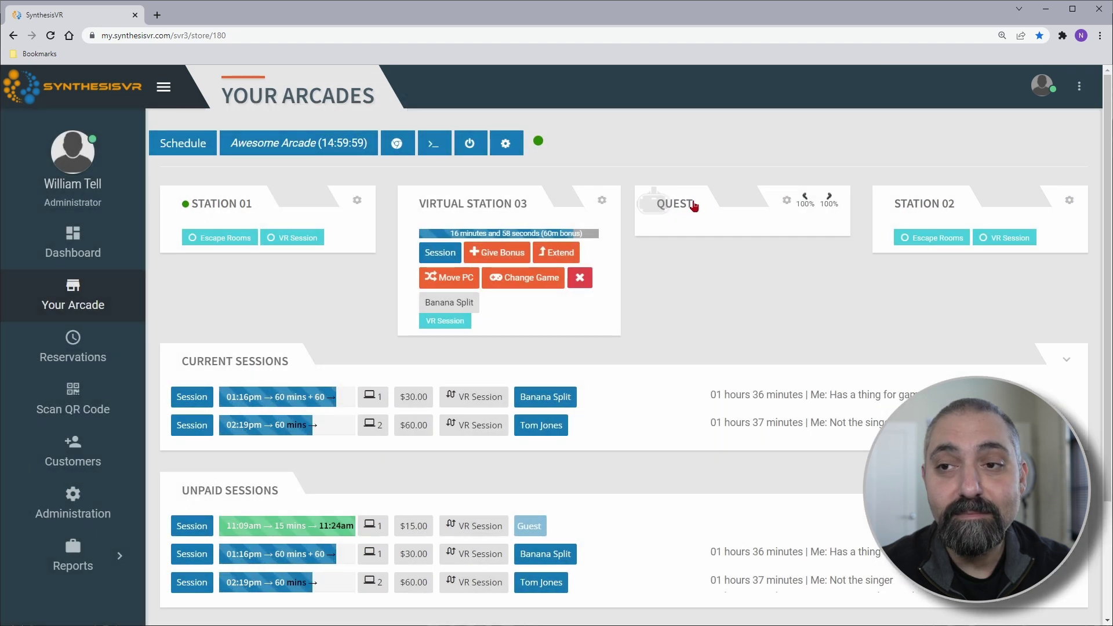